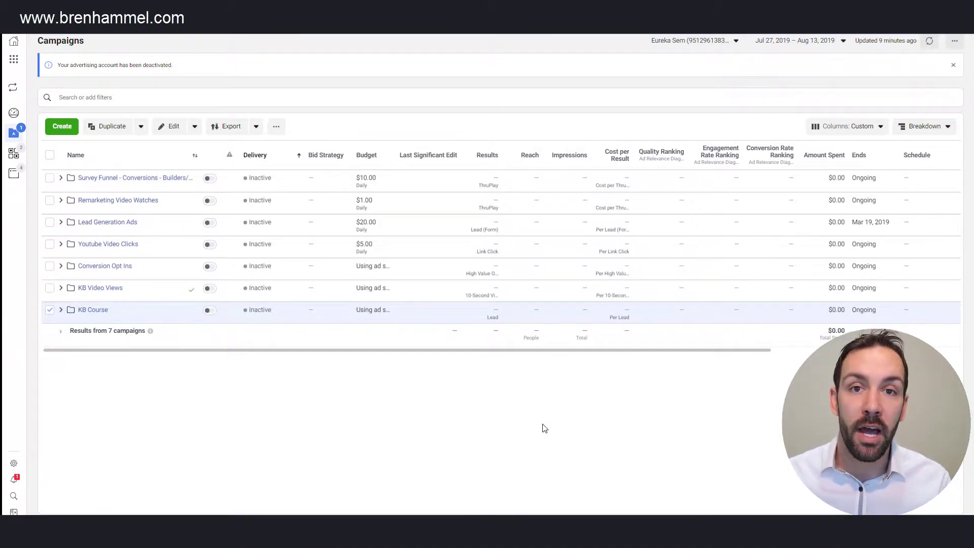
- Start creating a new automated rule for the selected KB Course campaign
left_click(274, 128)
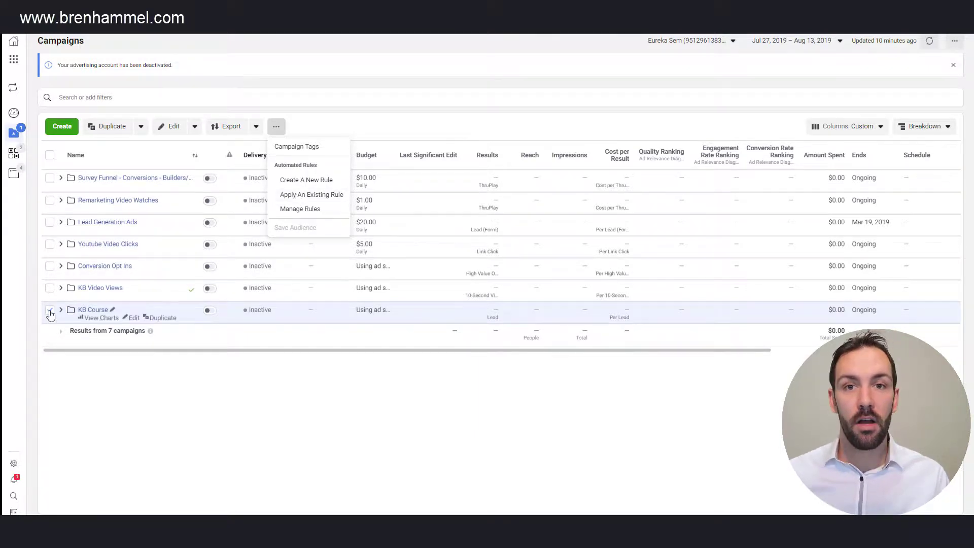
left_click(49, 310)
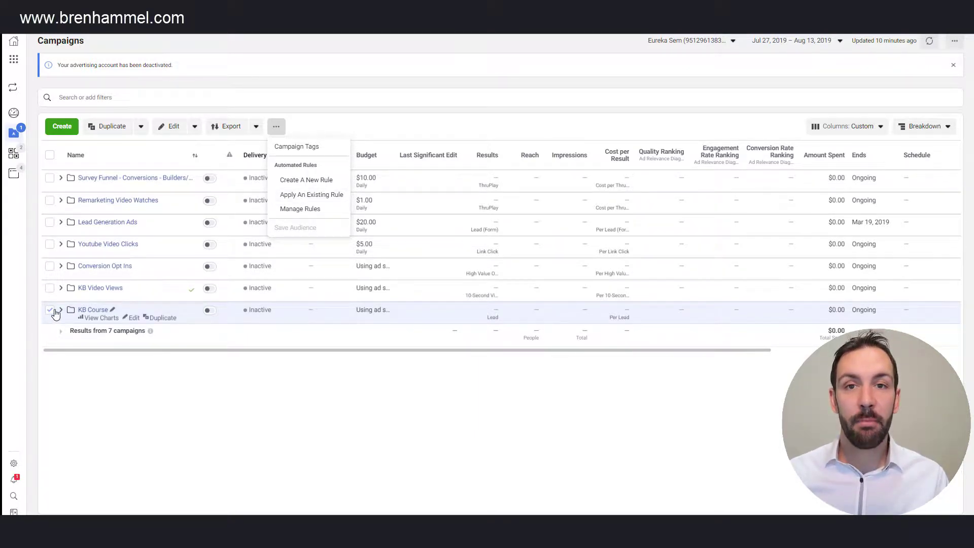
left_click(290, 182)
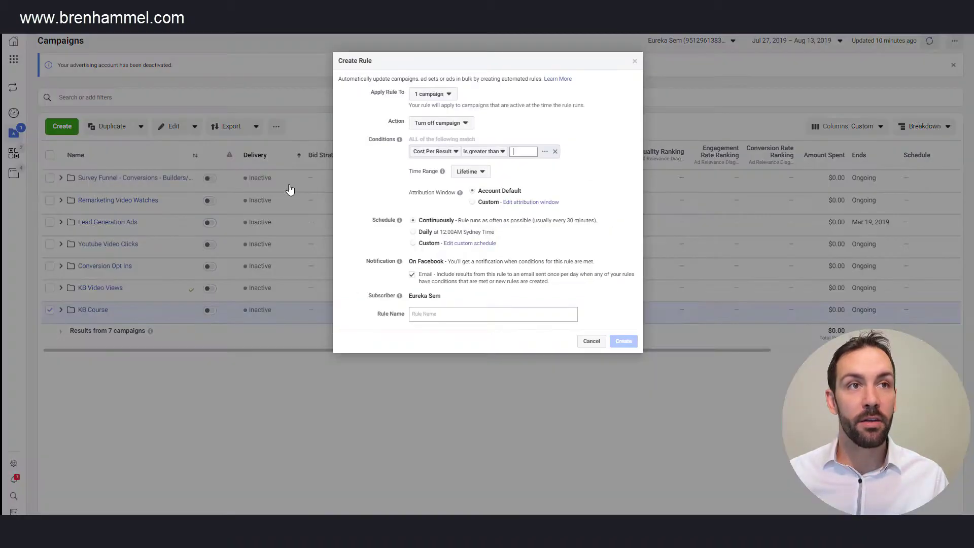
- Review the scopes the rule can apply to and the actions available for a campaign
left_click(431, 95)
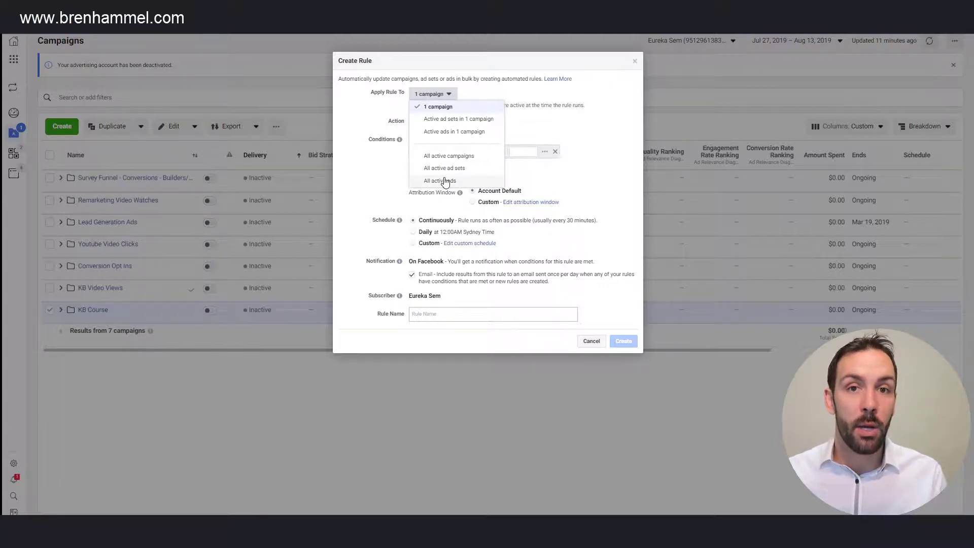
left_click(440, 123)
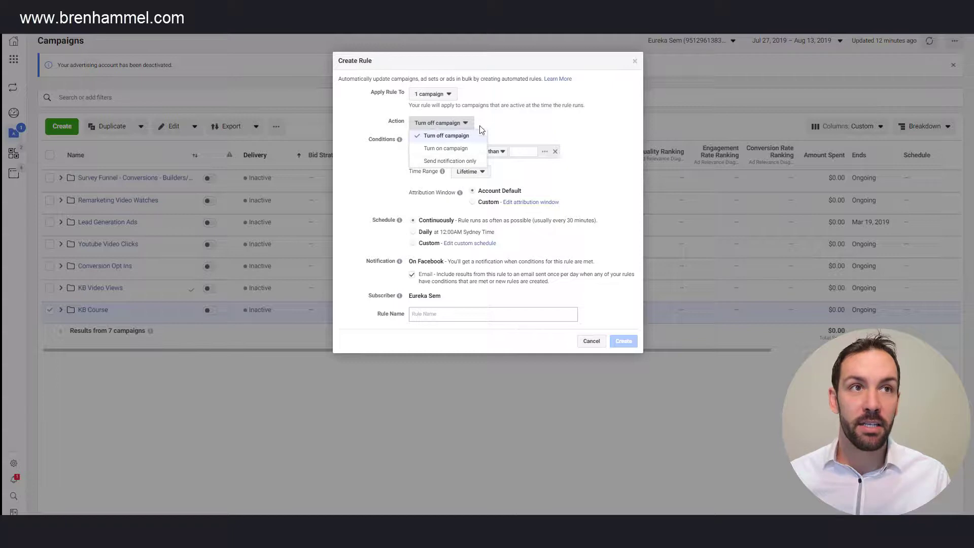
left_click(440, 95)
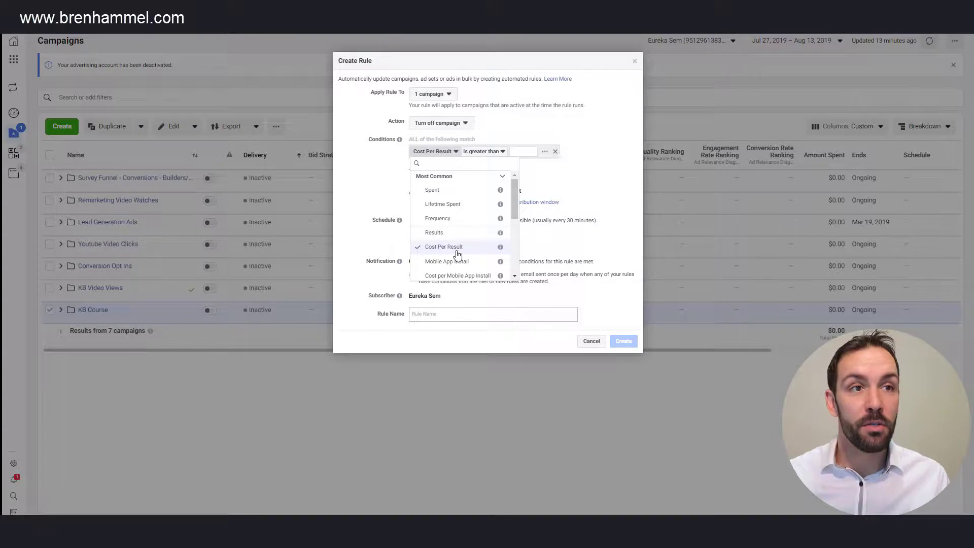
- Look through the condition metrics, including the Most Common, Settings, Time and Mobile App Events groups
scroll(460, 238, "down", 1)
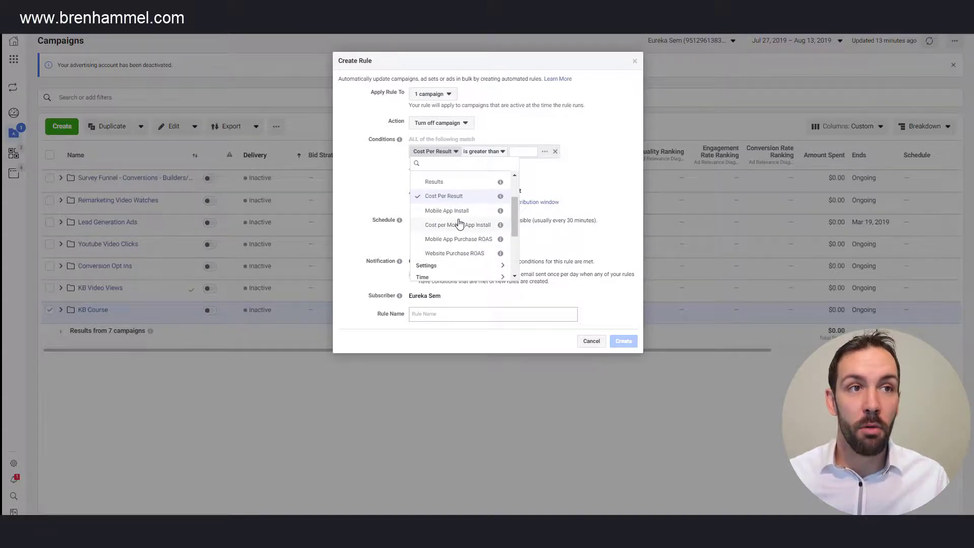
scroll(449, 224, "down", 1)
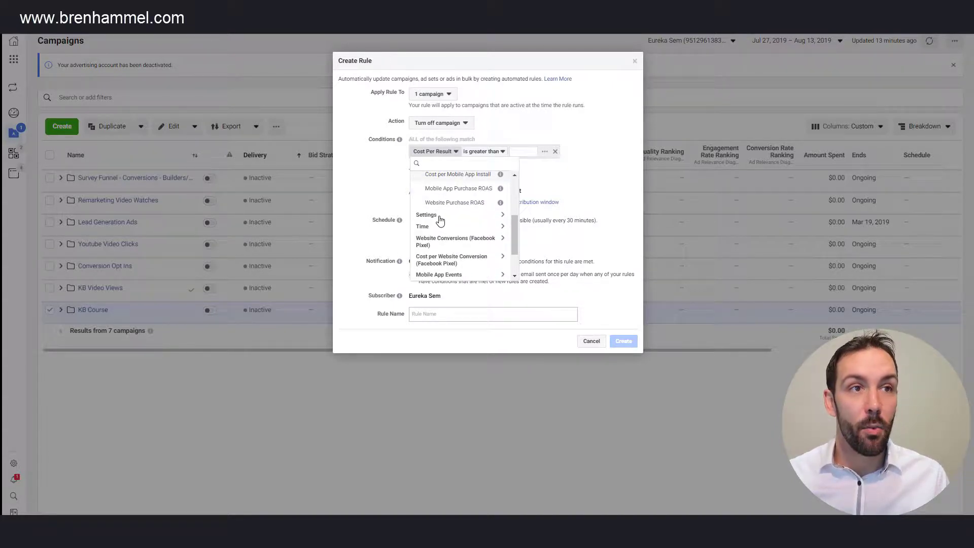
left_click(435, 215)
scroll(442, 226, "down", 3)
scroll(443, 234, "up", 2)
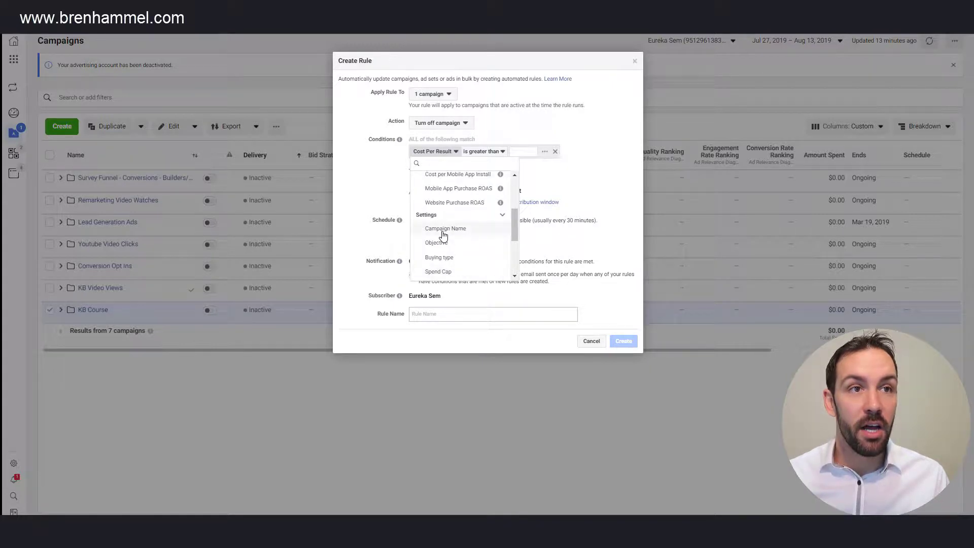
left_click(439, 215)
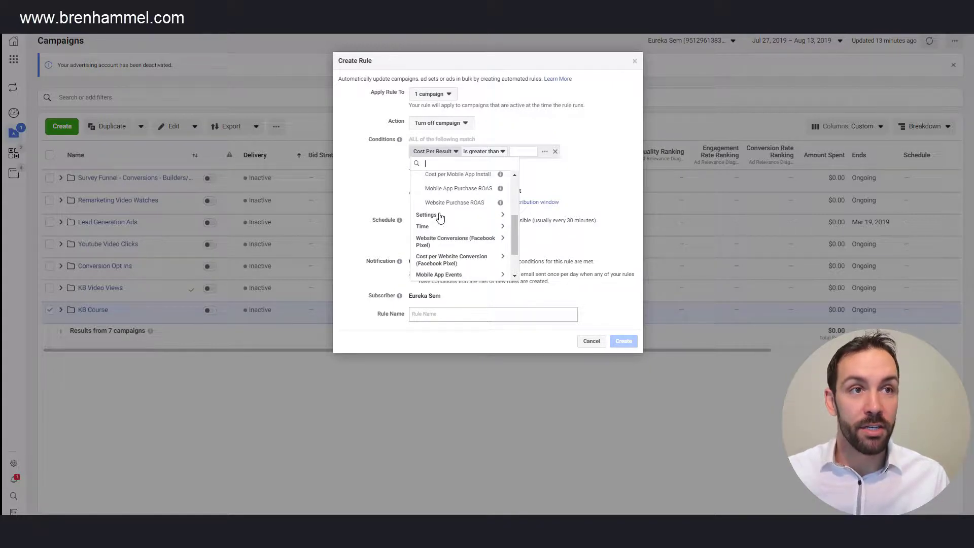
left_click(438, 226)
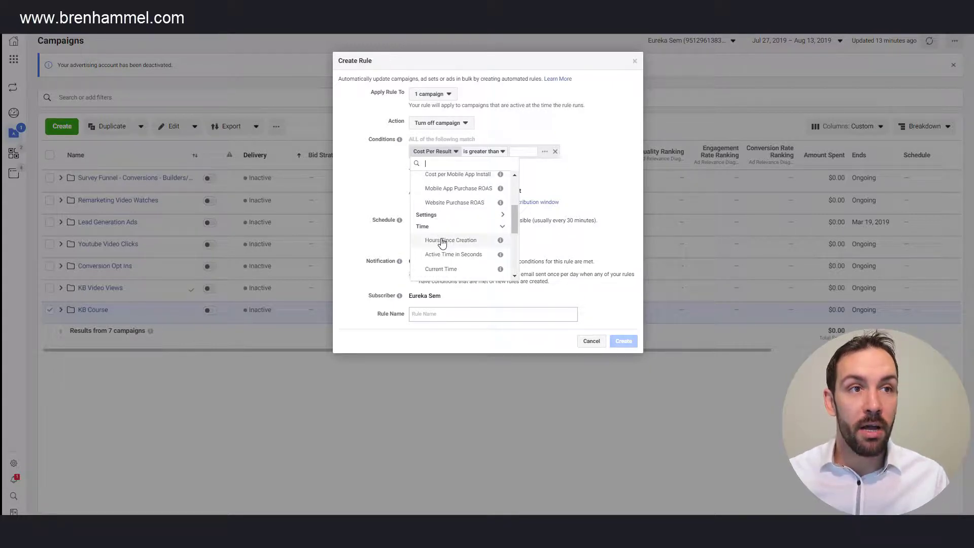
scroll(442, 243, "down", 3)
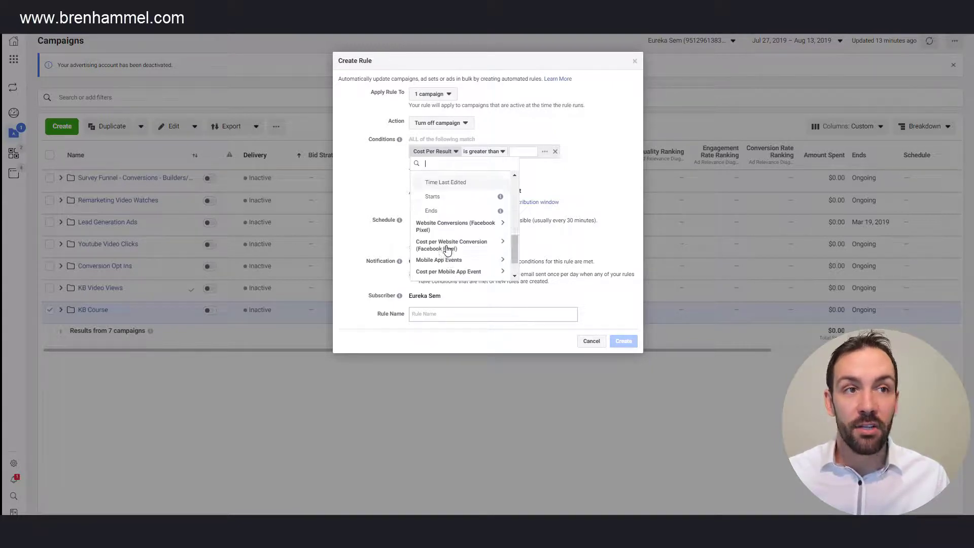
scroll(446, 249, "up", 3)
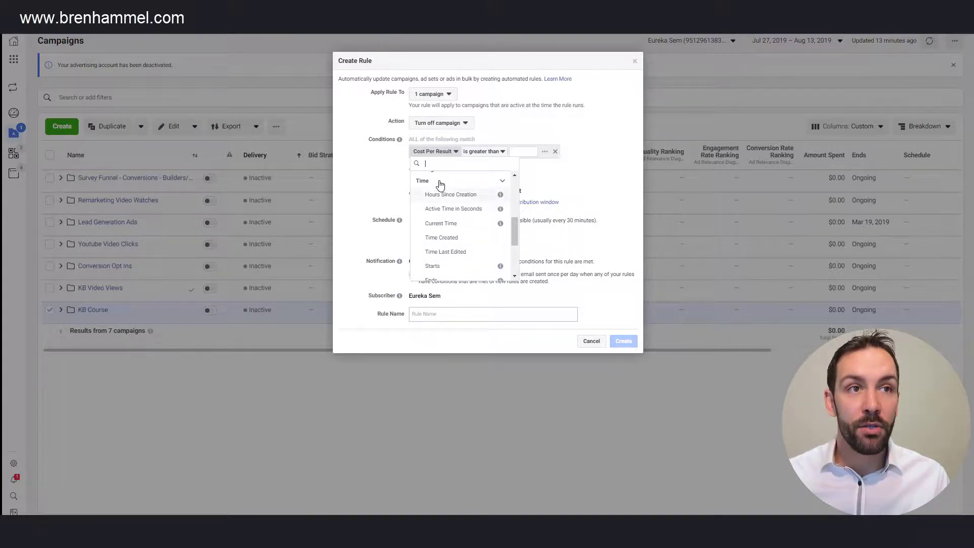
left_click(440, 183)
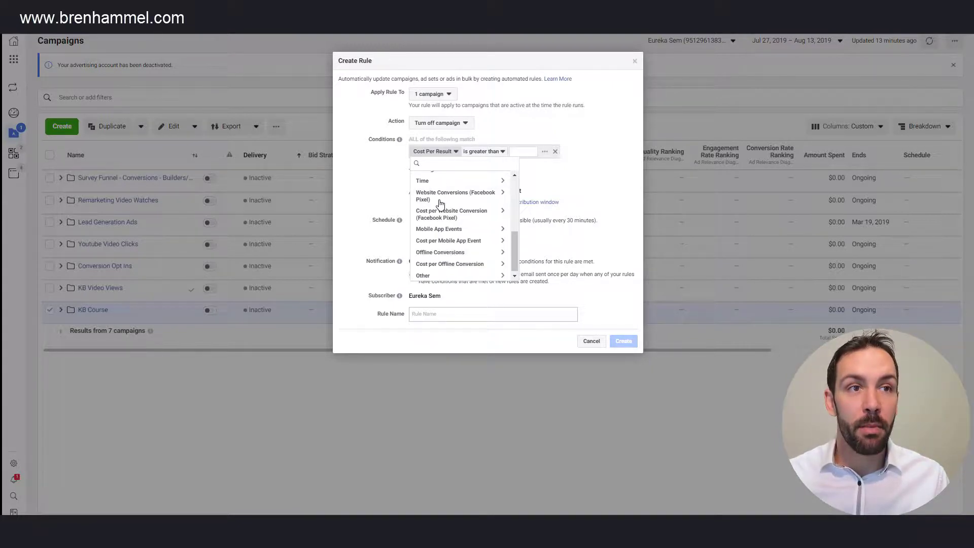
left_click(445, 229)
scroll(450, 233, "down", 2)
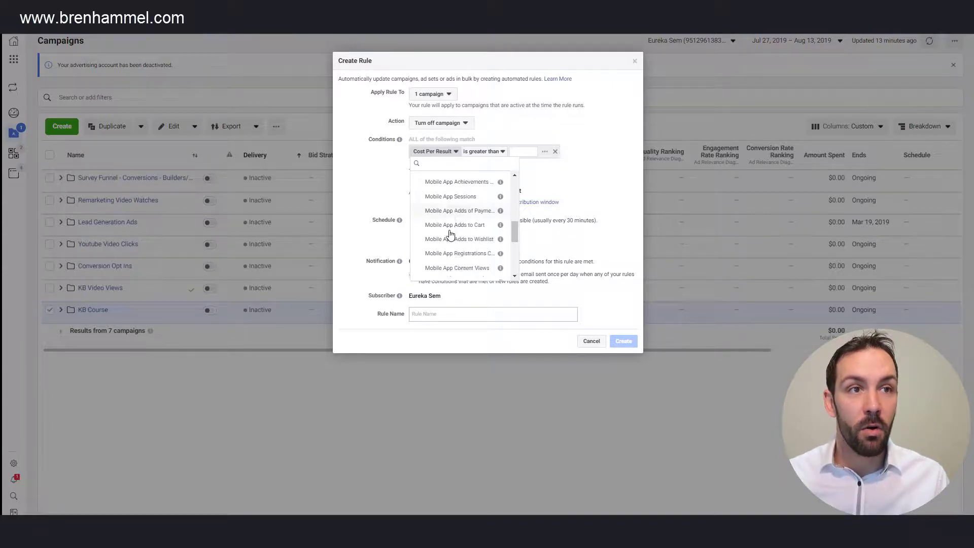
scroll(450, 233, "up", 2)
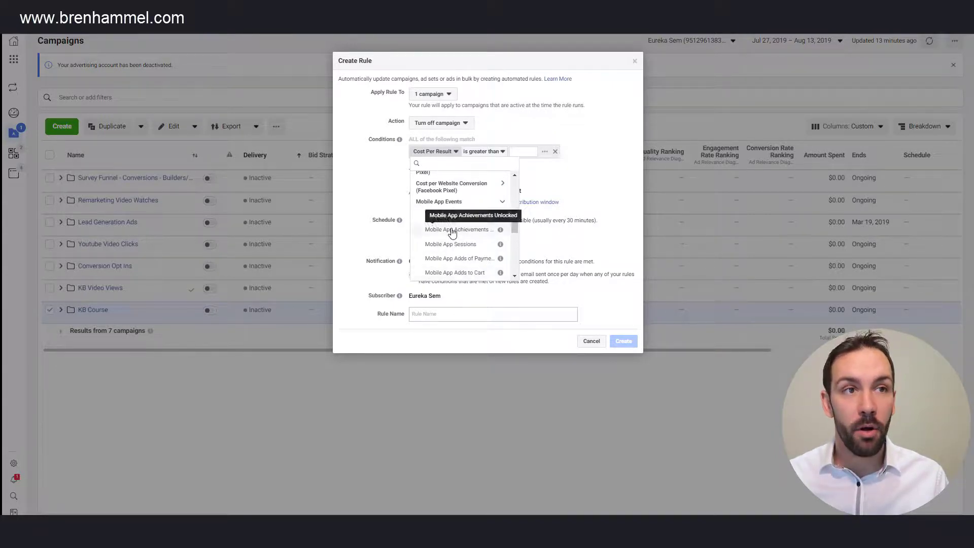
left_click(457, 202)
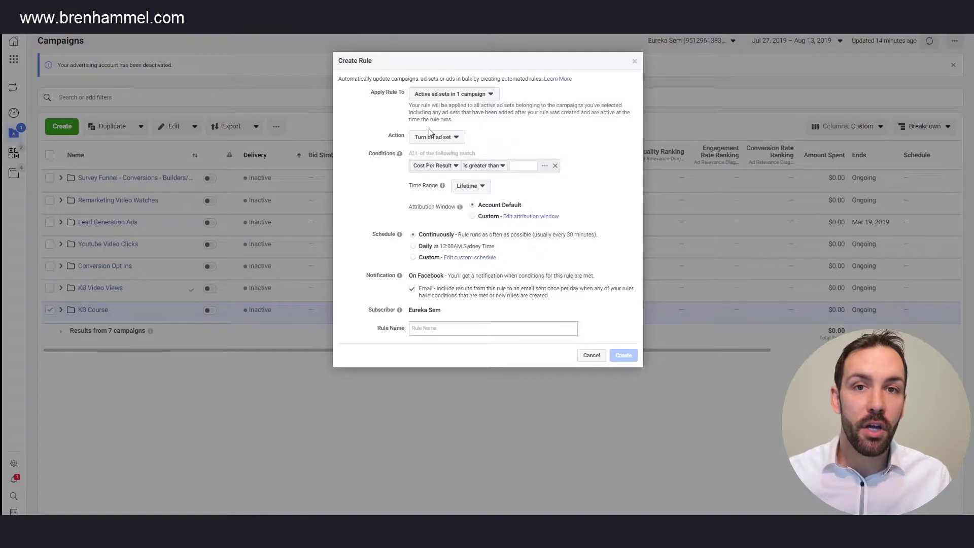
- Review the rule's scope choices and the ad set actions for adjusting budgets and manual bids
left_click(423, 96)
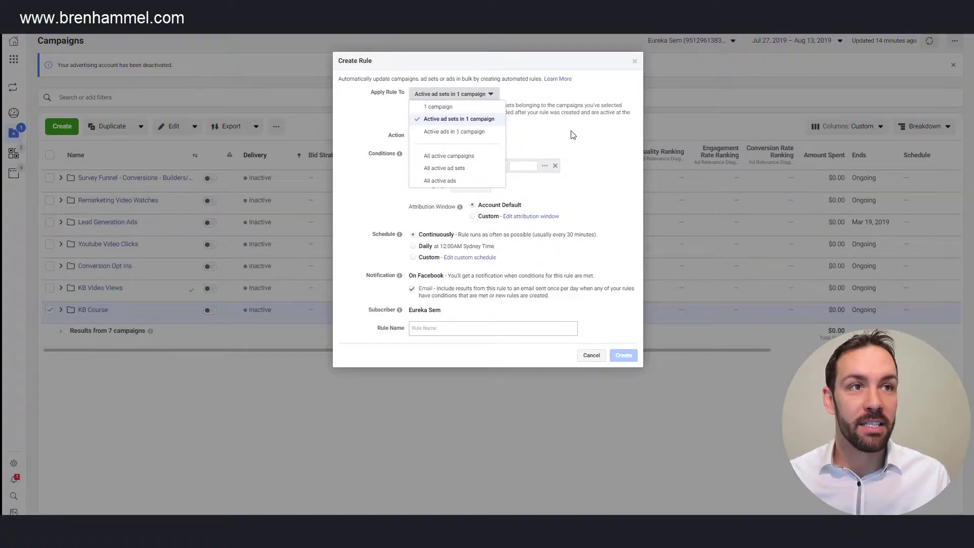
left_click(558, 137)
left_click(442, 140)
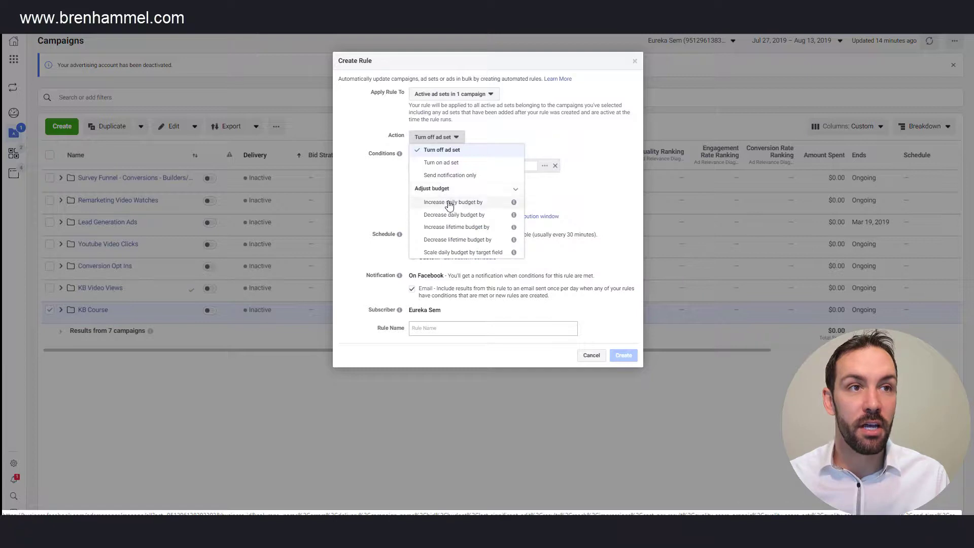
scroll(446, 208, "down", 1)
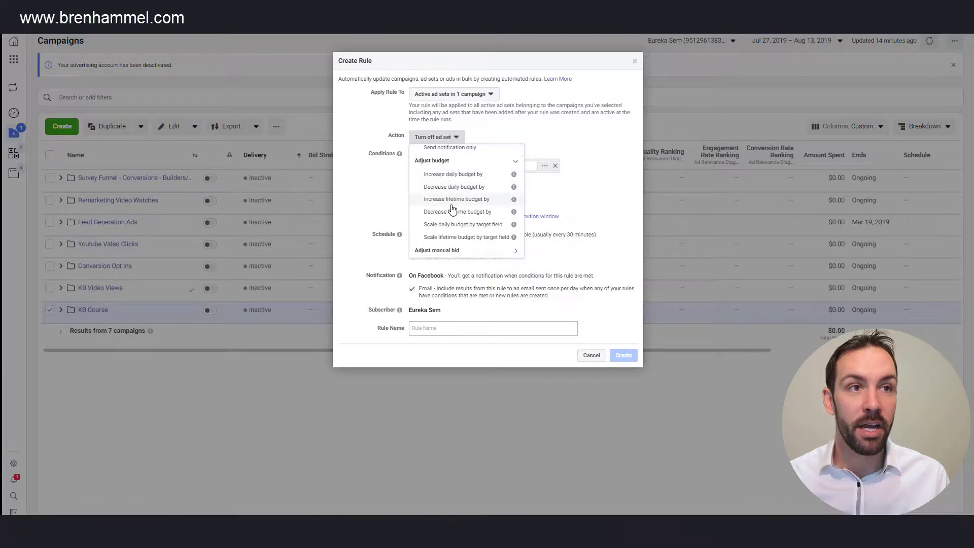
left_click(446, 250)
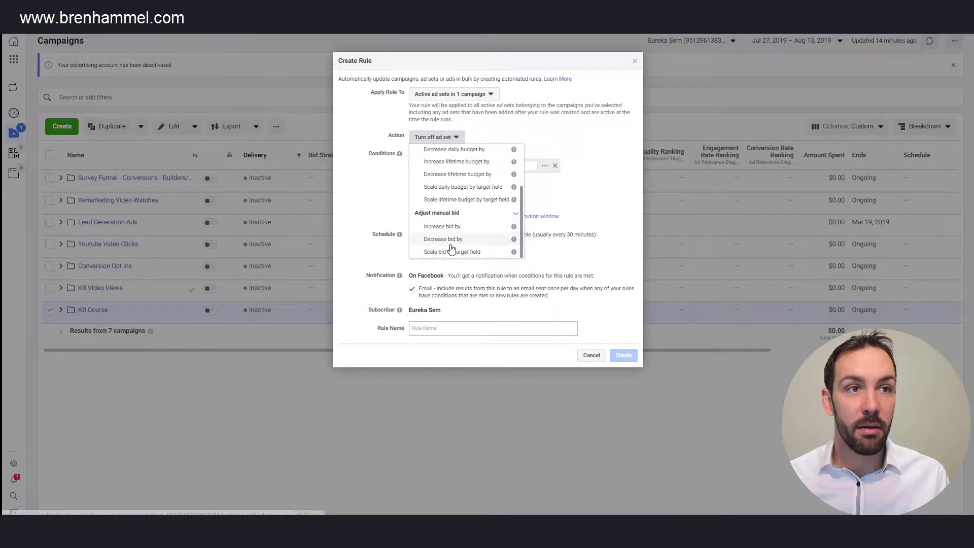
scroll(447, 218, "down", 1)
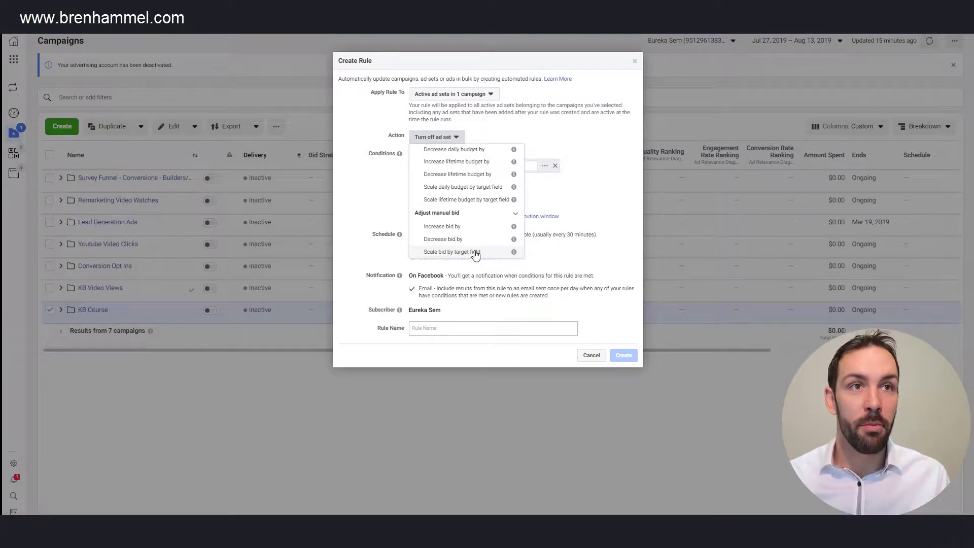
left_click(562, 134)
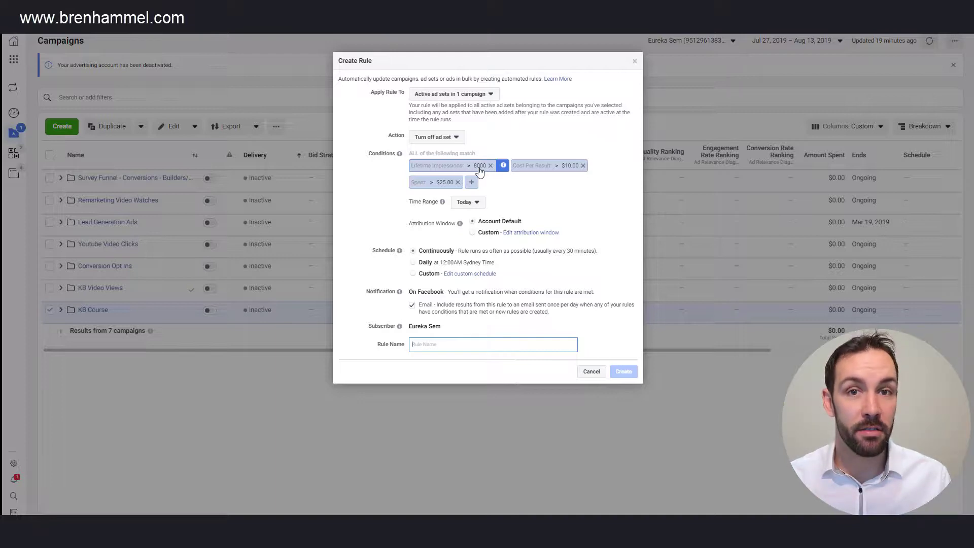
- Review the time range choices available for evaluating the rule's conditions
left_click(556, 142)
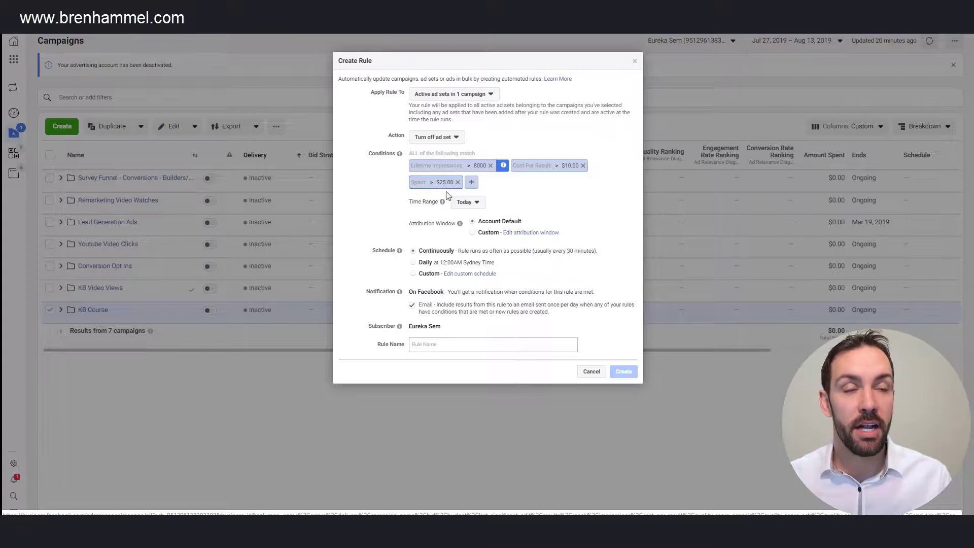
left_click(464, 203)
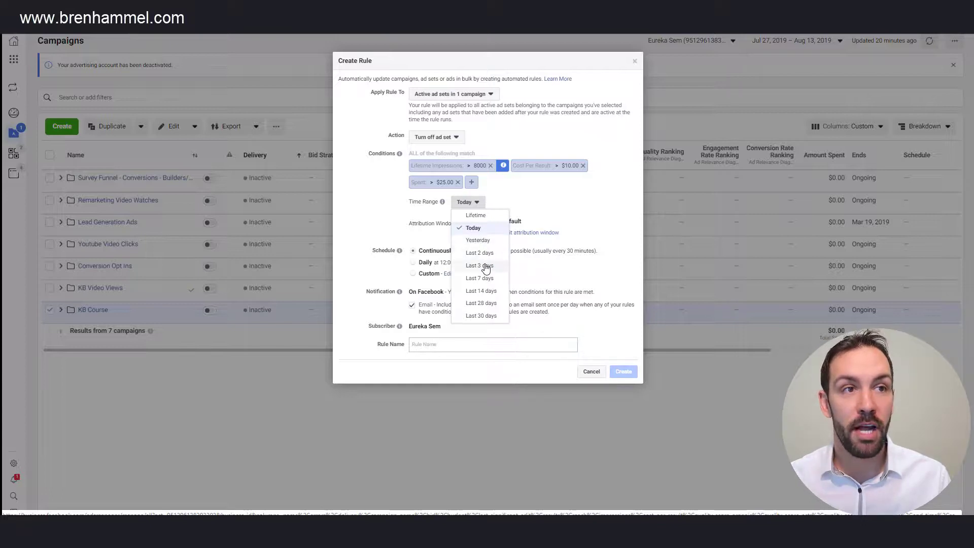
left_click(547, 187)
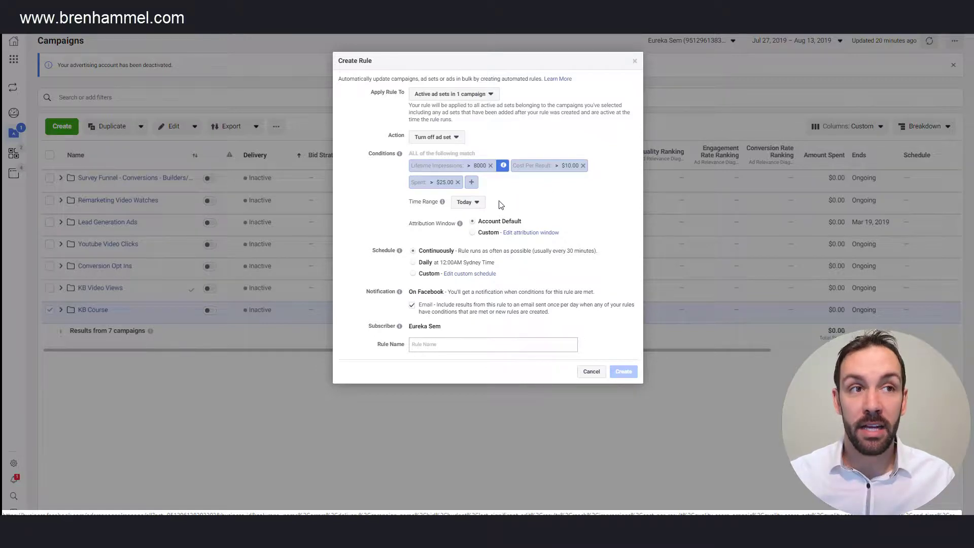
left_click(474, 202)
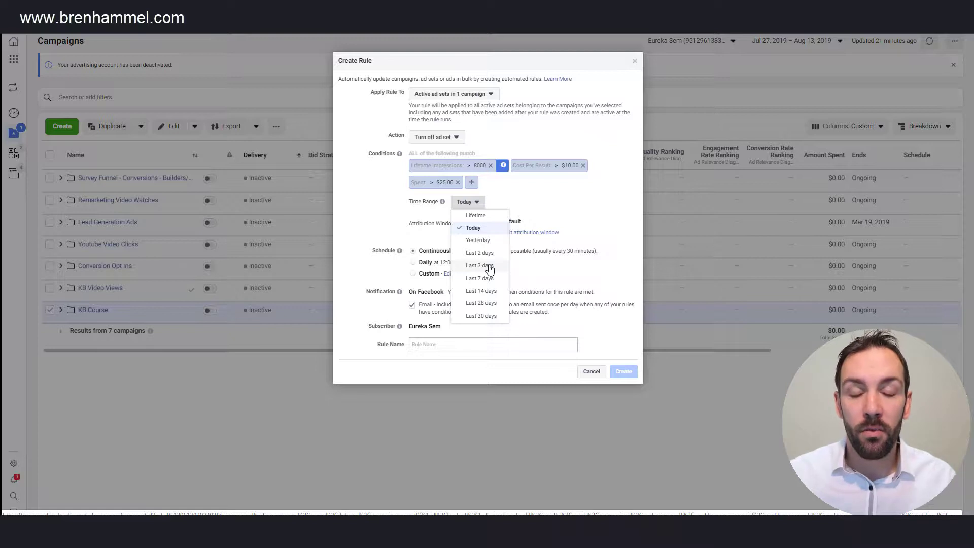
left_click(517, 234)
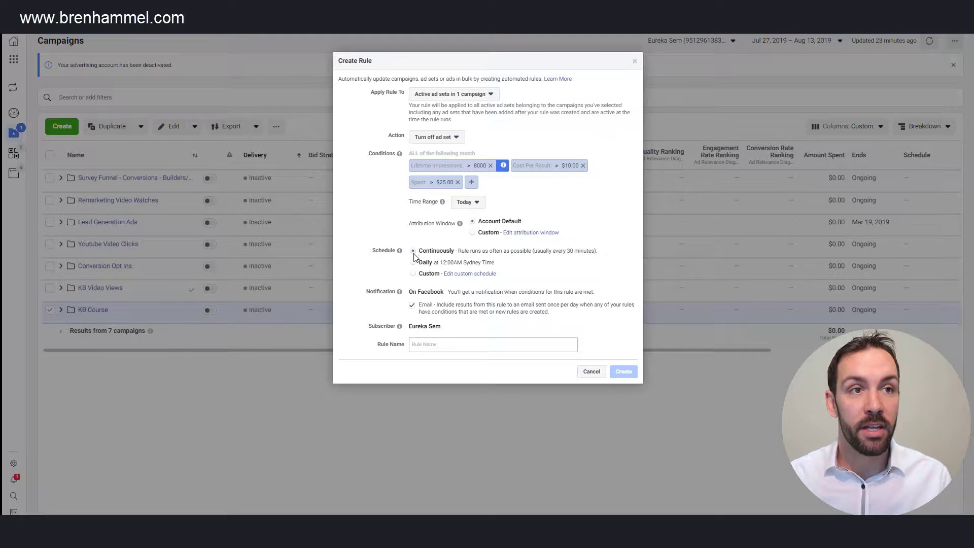
- Examine the custom schedule's day and time choices for running the rule, then close them
left_click(414, 274)
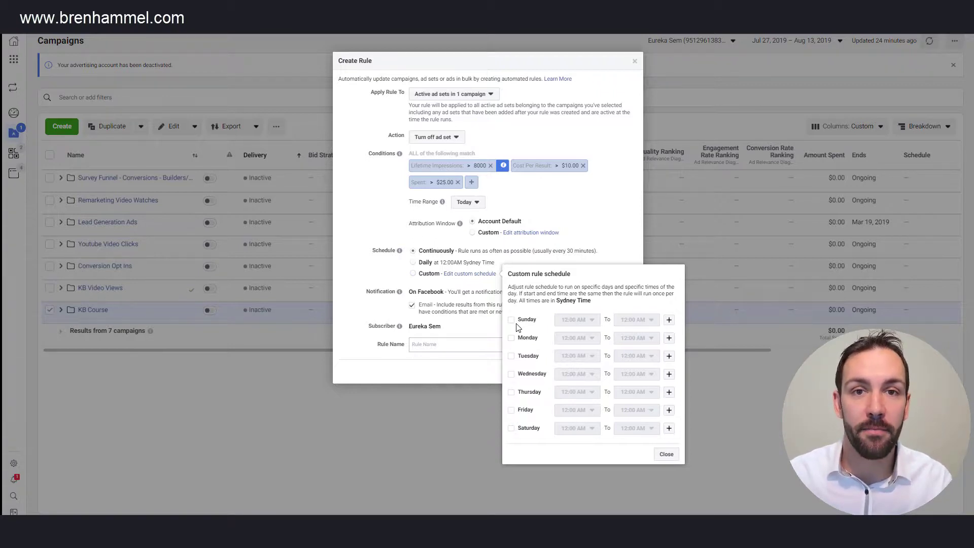
left_click(450, 327)
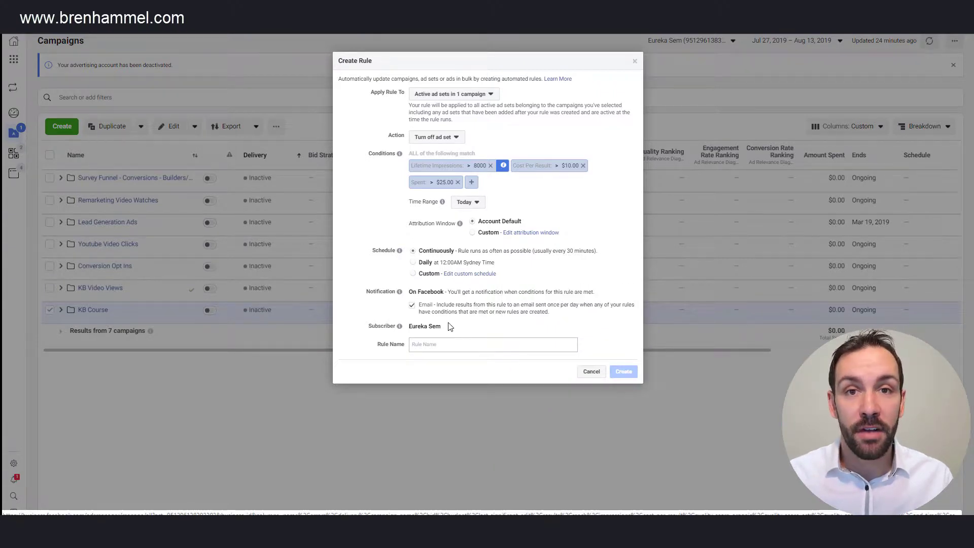
mouse_move(397, 291)
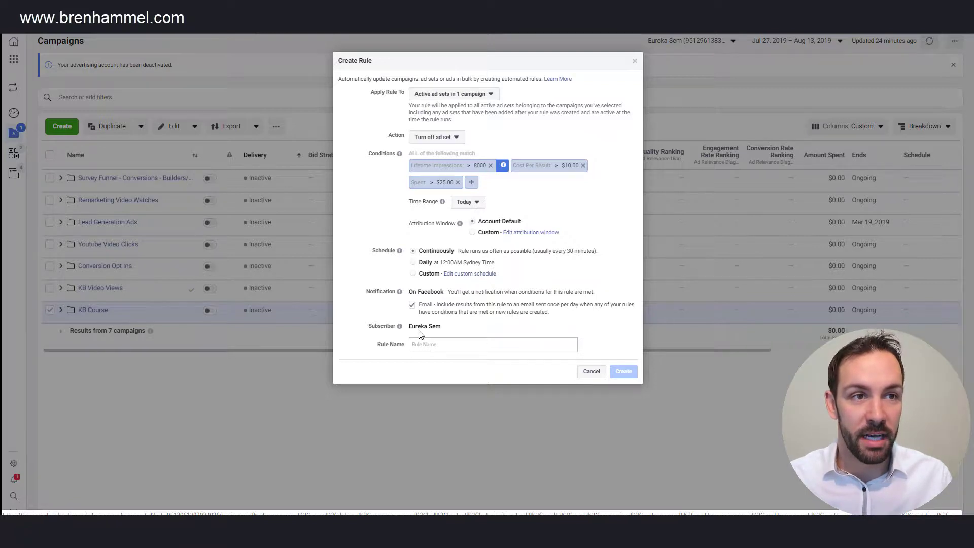
left_click(429, 343)
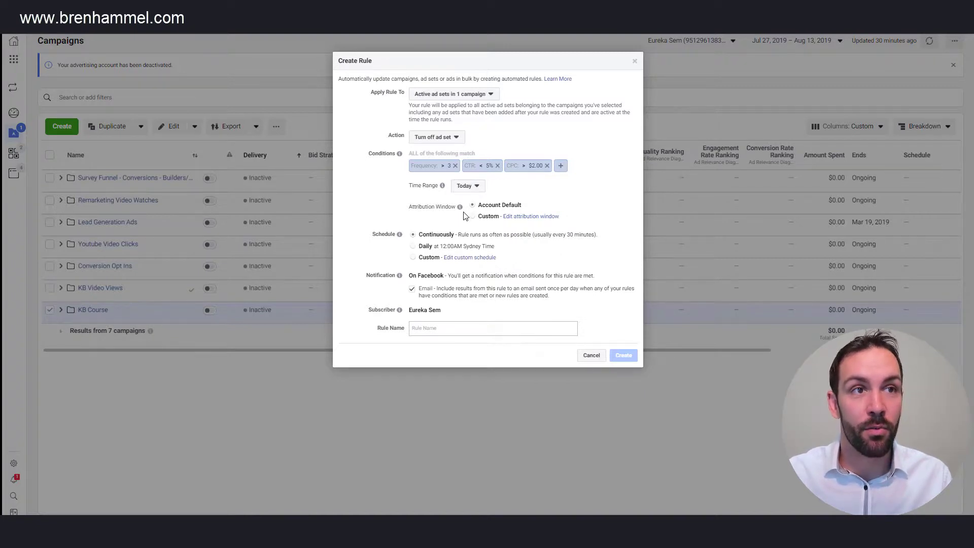
- Set the time range of the frequency, CTR and CPC rule to Last 7 days
left_click(464, 186)
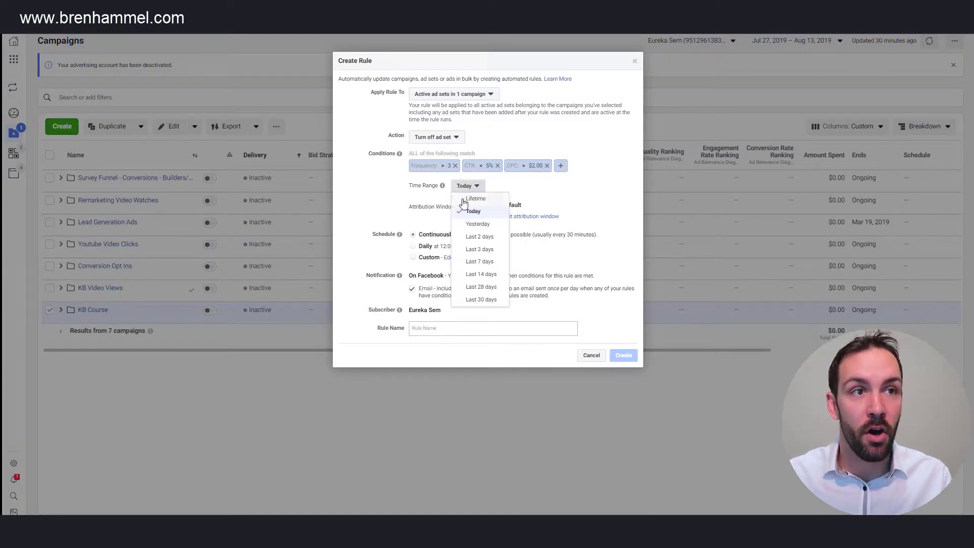
left_click(480, 262)
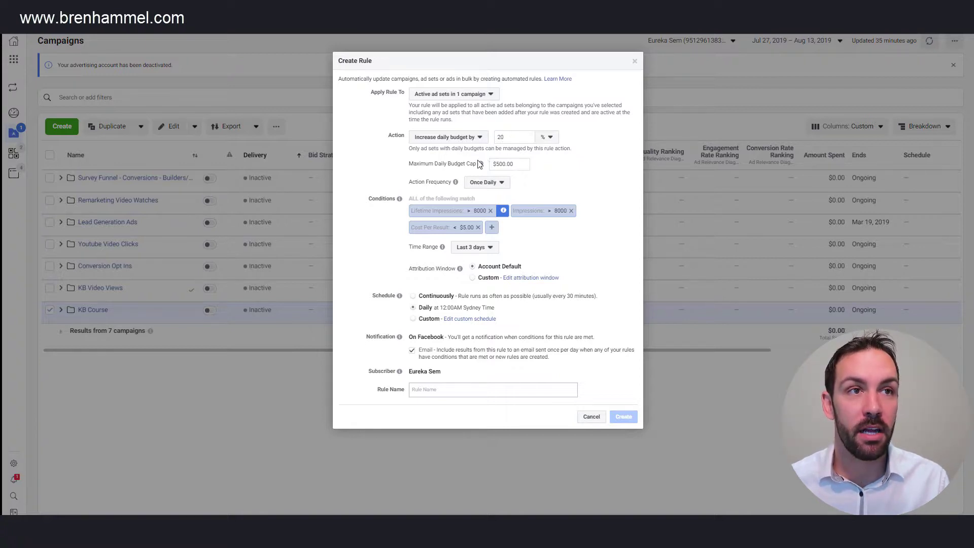
mouse_move(480, 164)
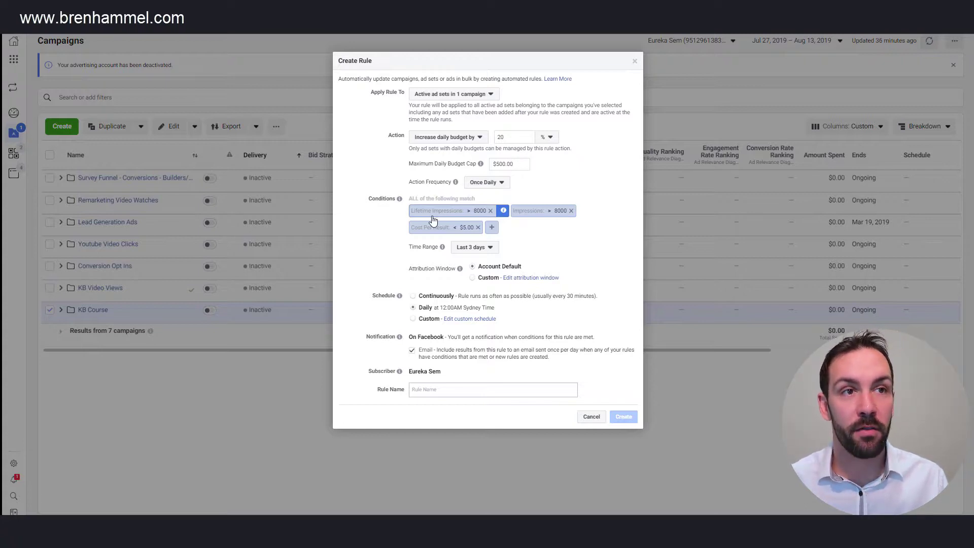
- Remove the Lifetime Impressions condition from the daily budget increase rule, and check its time range choices
left_click(490, 210)
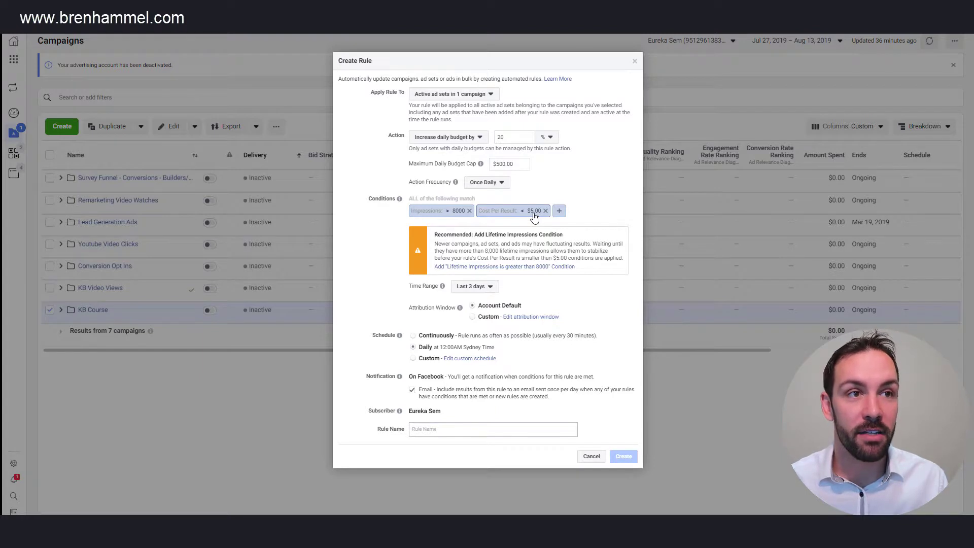
left_click_drag(478, 235, 546, 238)
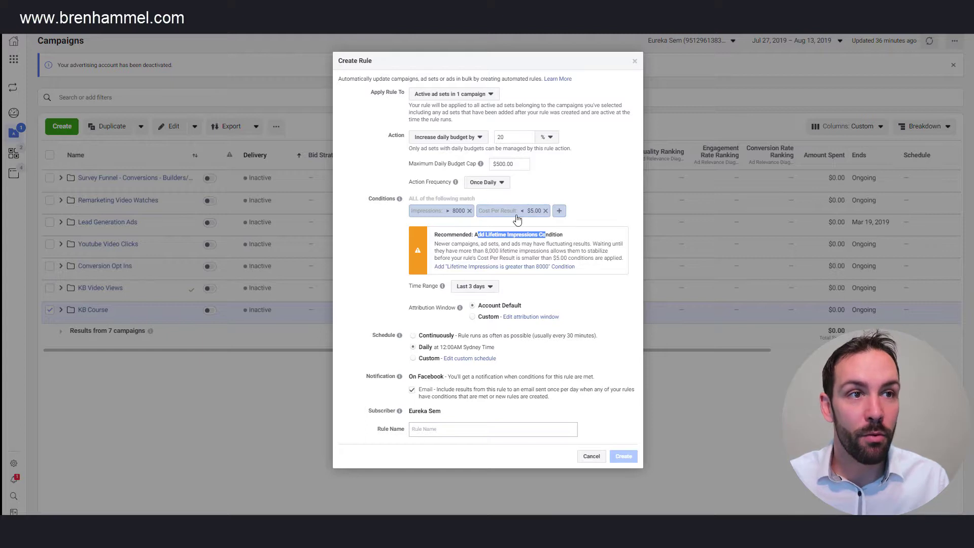
left_click(463, 287)
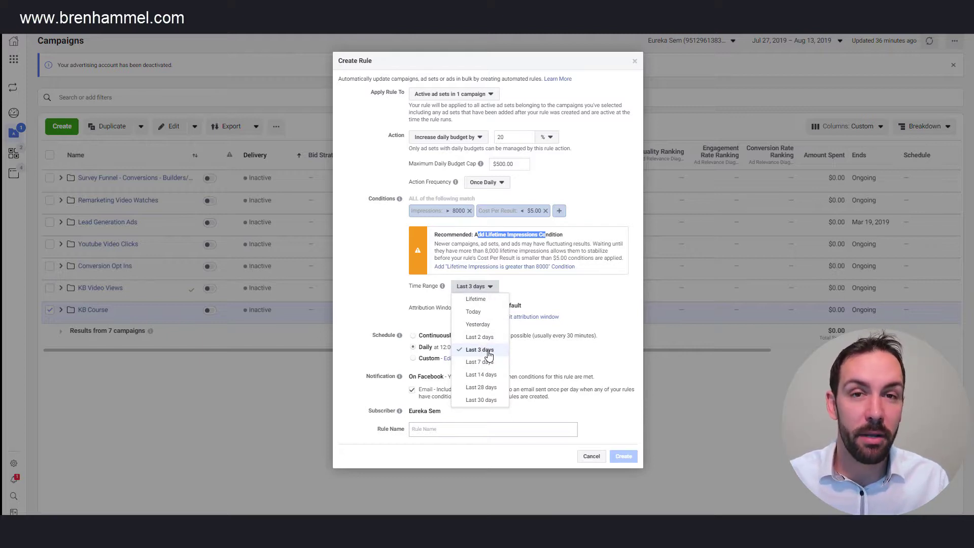
left_click(594, 310)
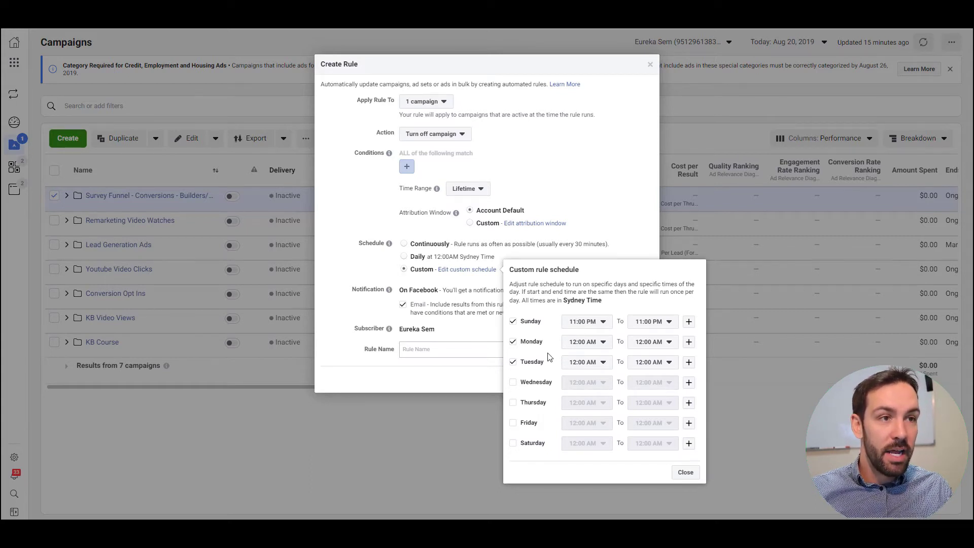
- Include Wednesday, Thursday, Friday and Saturday in the rule's custom schedule
left_click(513, 383)
left_click(512, 403)
left_click(513, 424)
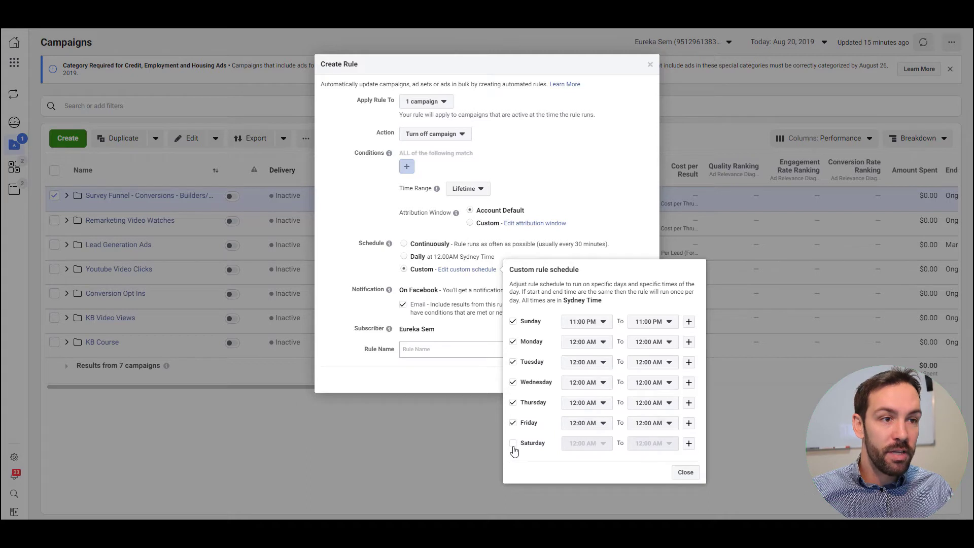
left_click(513, 444)
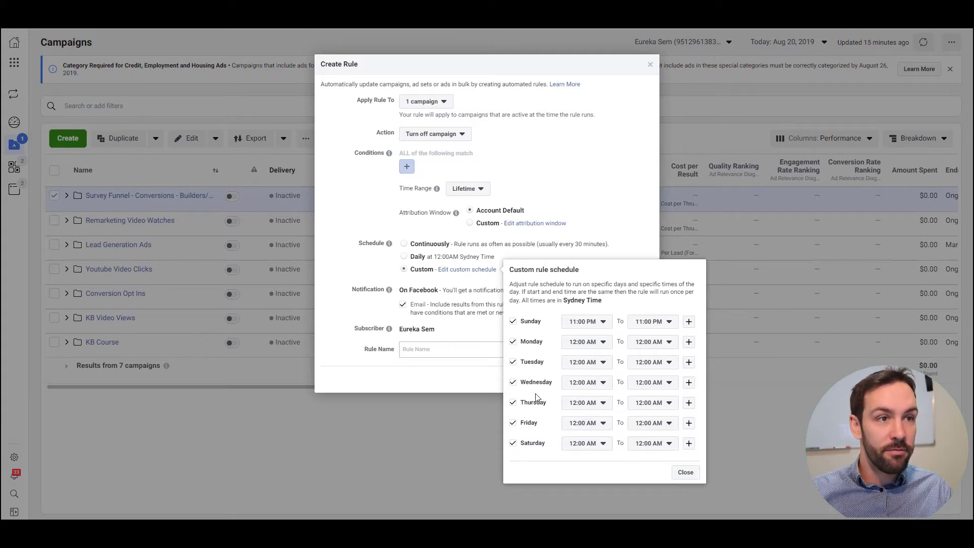
- Add two extra time slots for Sunday and set its first slot to 9:00 AM to 5:00 PM
left_click(688, 322)
left_click(688, 325)
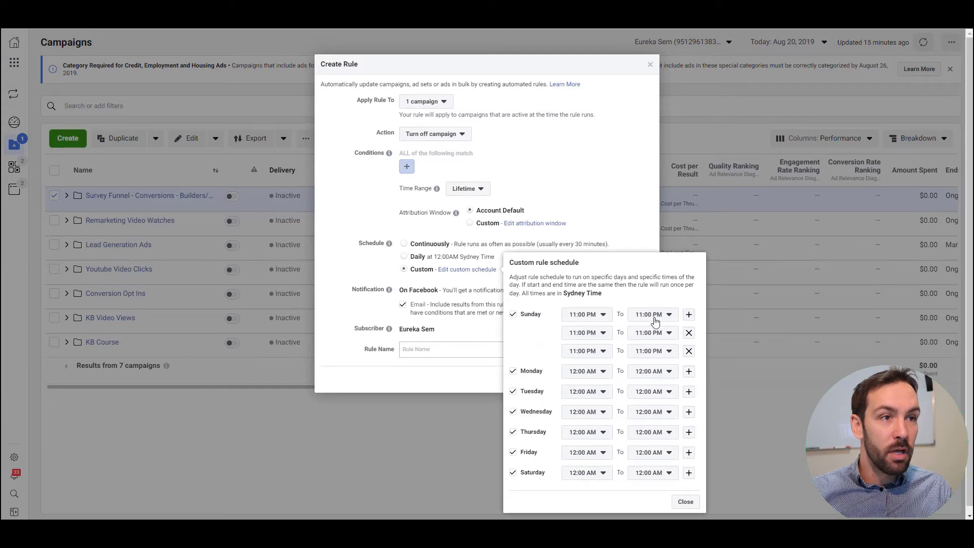
left_click(582, 314)
scroll(589, 365, "up", 7)
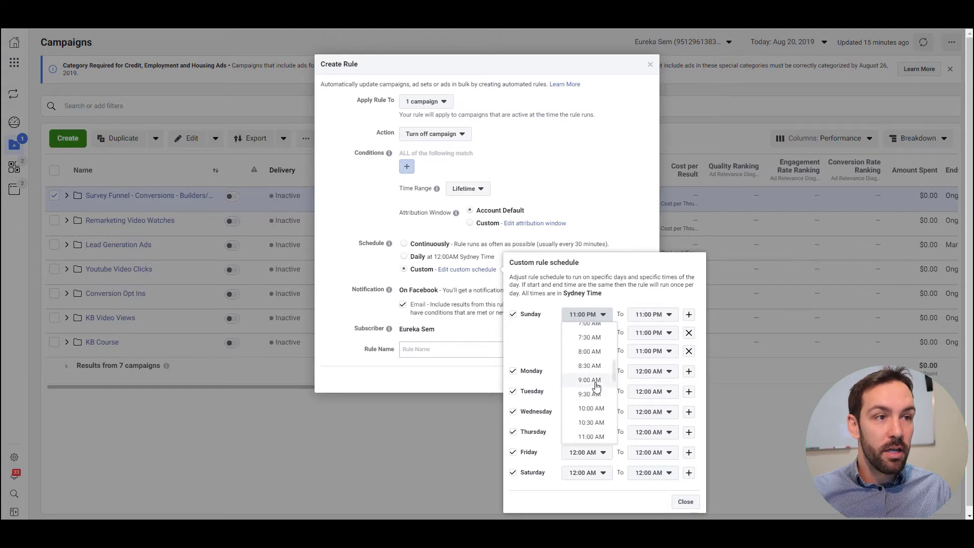
left_click(591, 380)
left_click(649, 314)
scroll(657, 362, "up", 3)
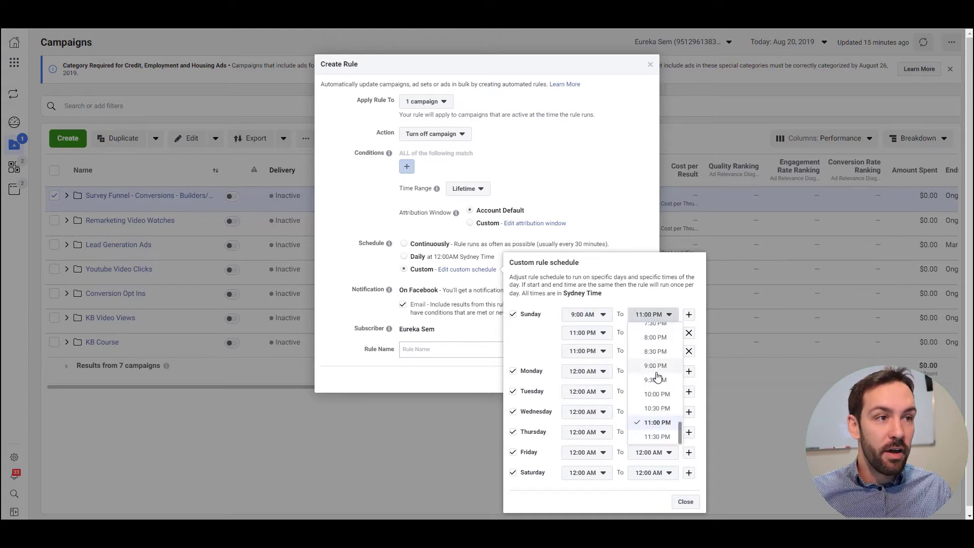
left_click(659, 353)
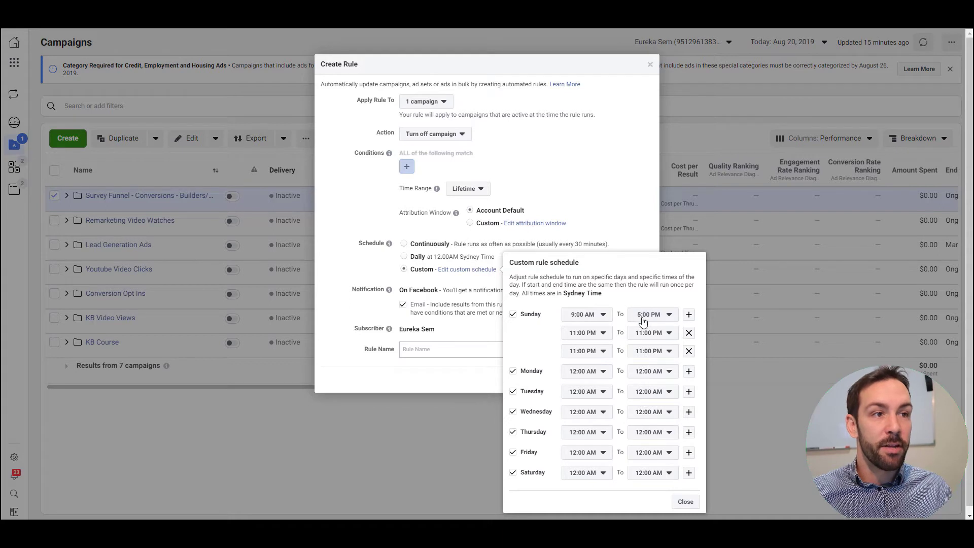
- Start Sunday's second time slot at 6:00 PM and remove the third slot
left_click(583, 333)
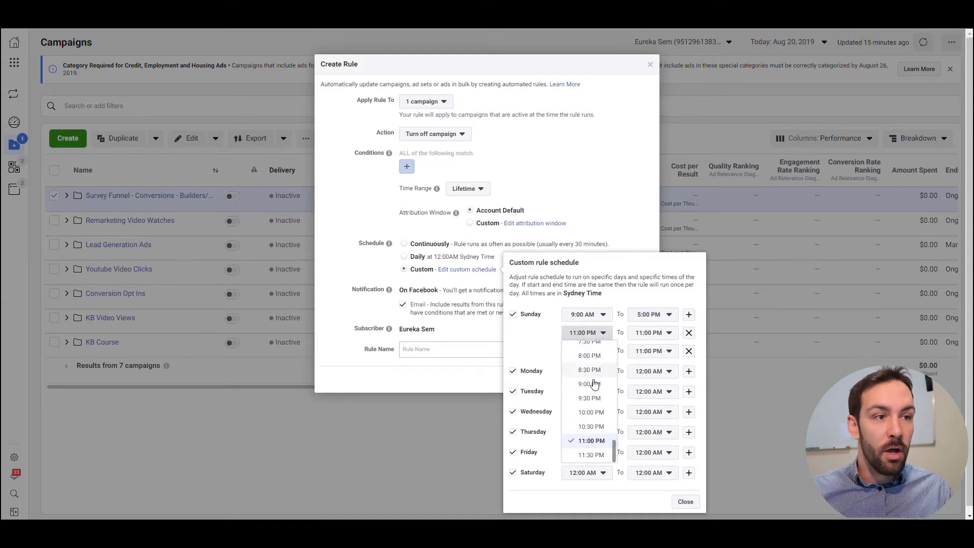
scroll(594, 384, "up", 2)
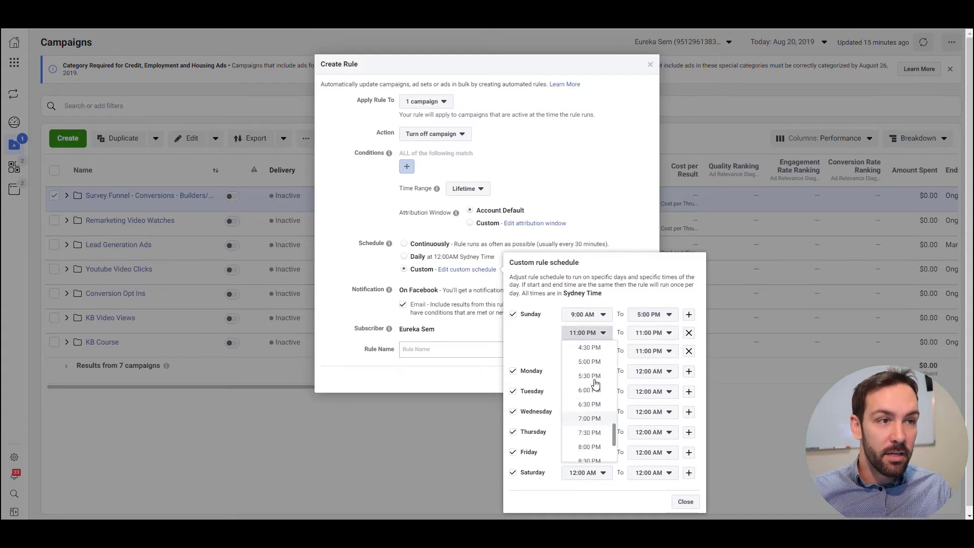
left_click(590, 390)
left_click(659, 333)
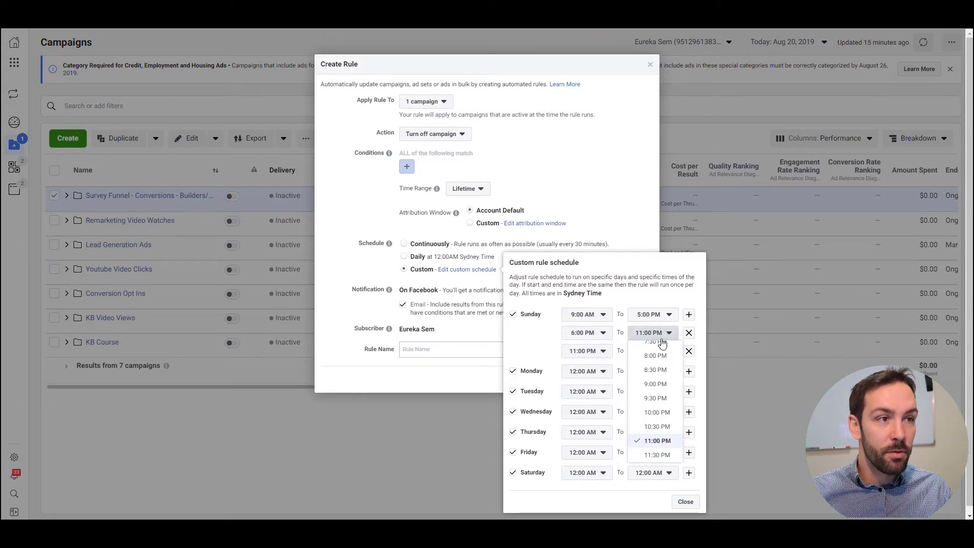
left_click(539, 332)
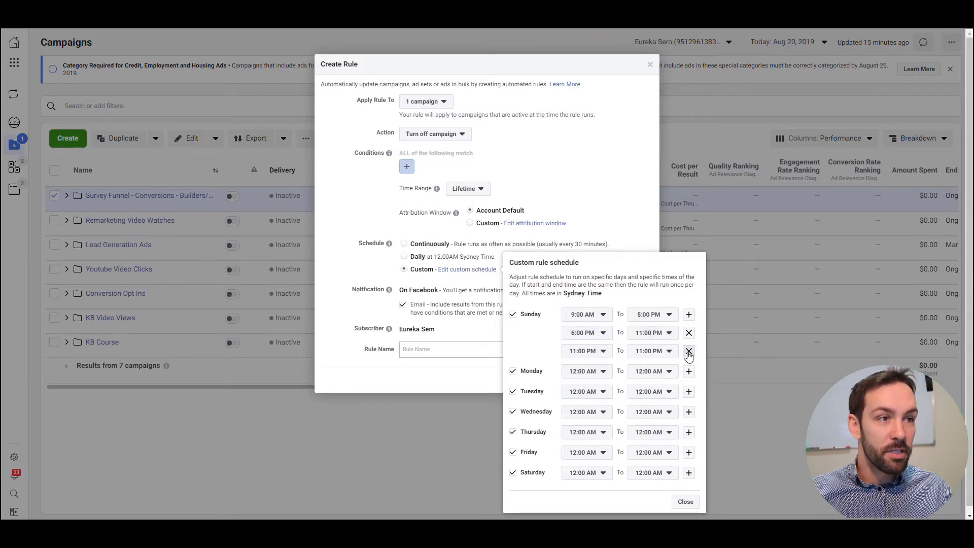
left_click(688, 351)
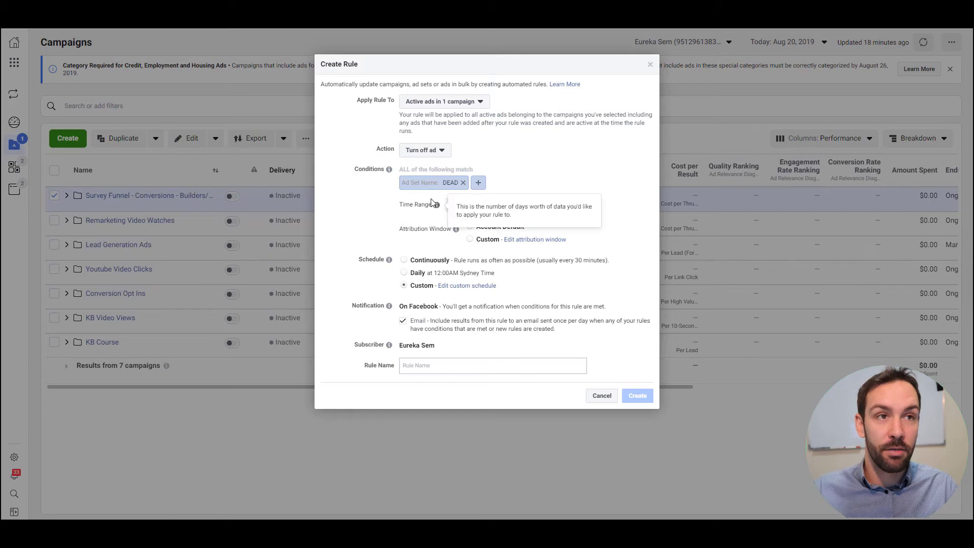
- Review the turn-off-ad rule's time range explanation, its ad set name condition containing DEAD, and its custom schedule
mouse_move(437, 204)
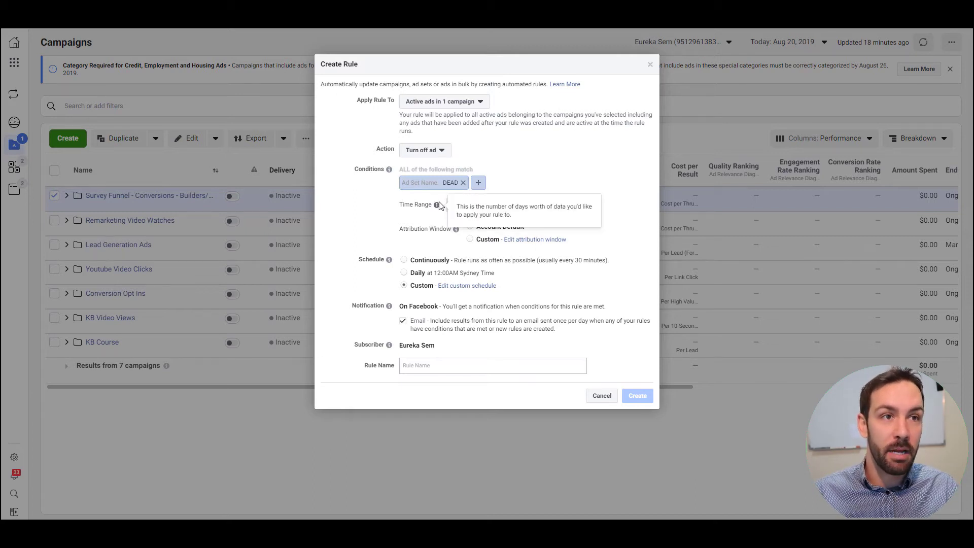
left_click(448, 185)
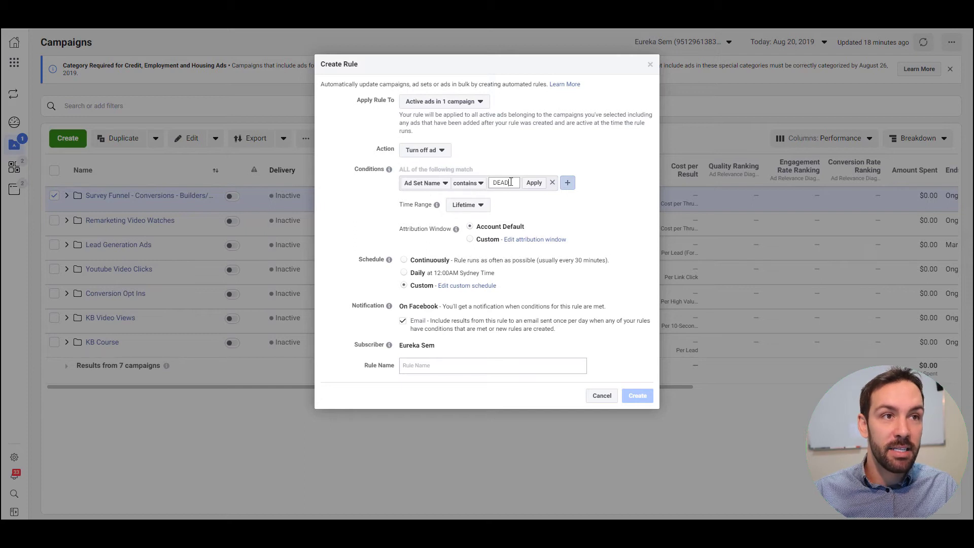
left_click(469, 286)
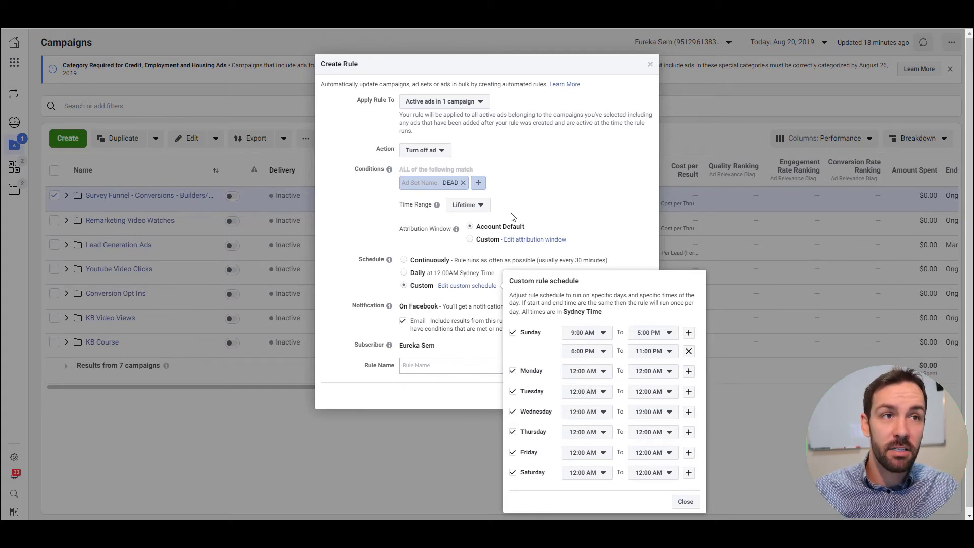
- Browse the cost per website conversion metrics available for conditions, and open the Adds to Cart (Facebook Pixel) condition for editing
left_click(452, 184)
scroll(466, 265, "down", 5)
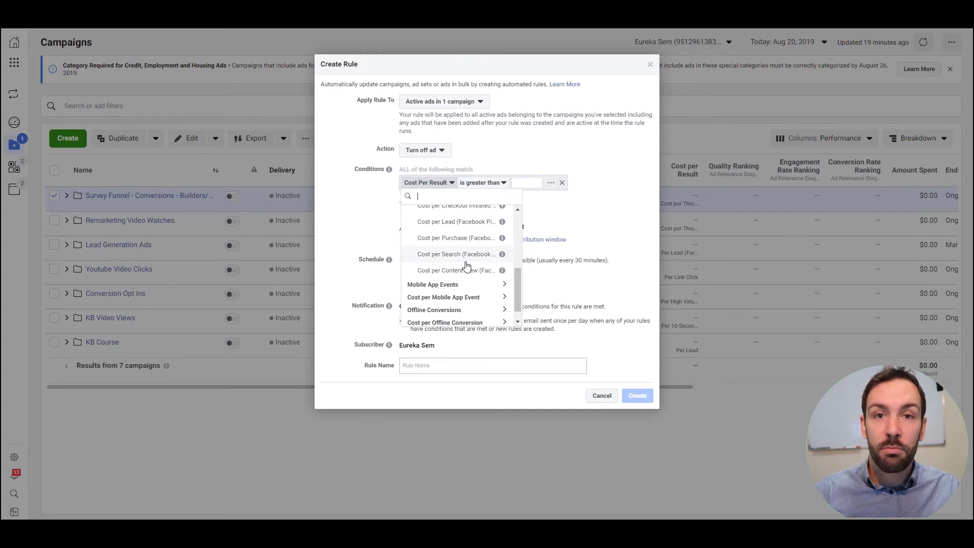
scroll(462, 244, "up", 2)
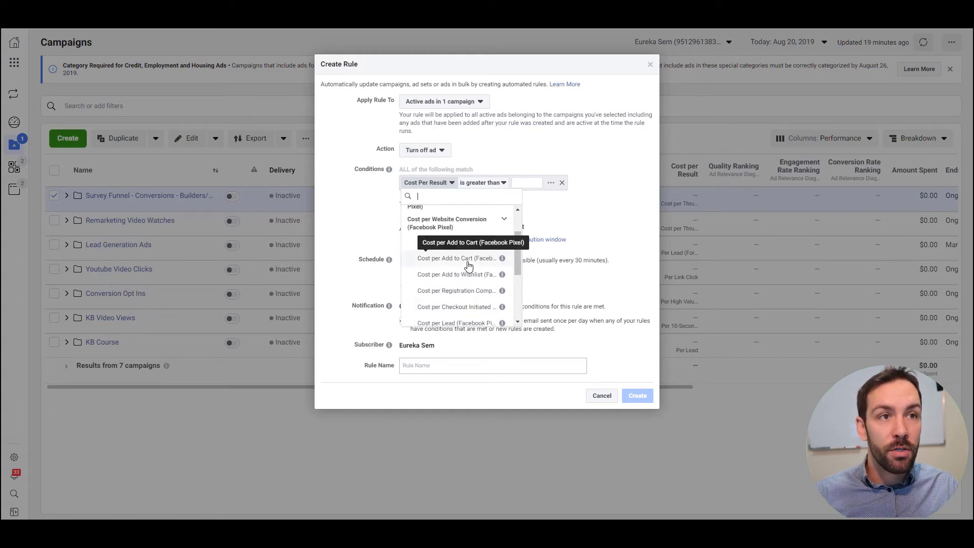
scroll(446, 228, "down", 2)
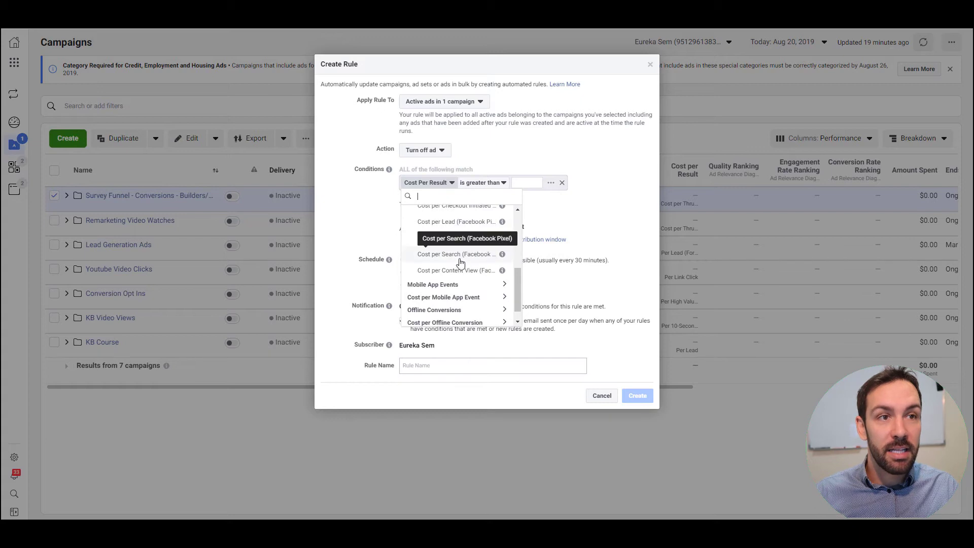
scroll(460, 274, "up", 2)
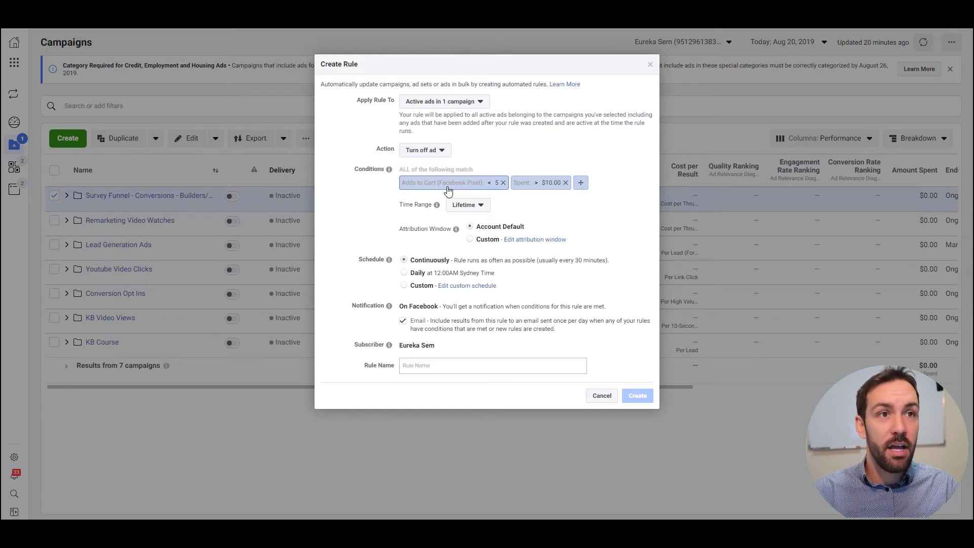
left_click(486, 186)
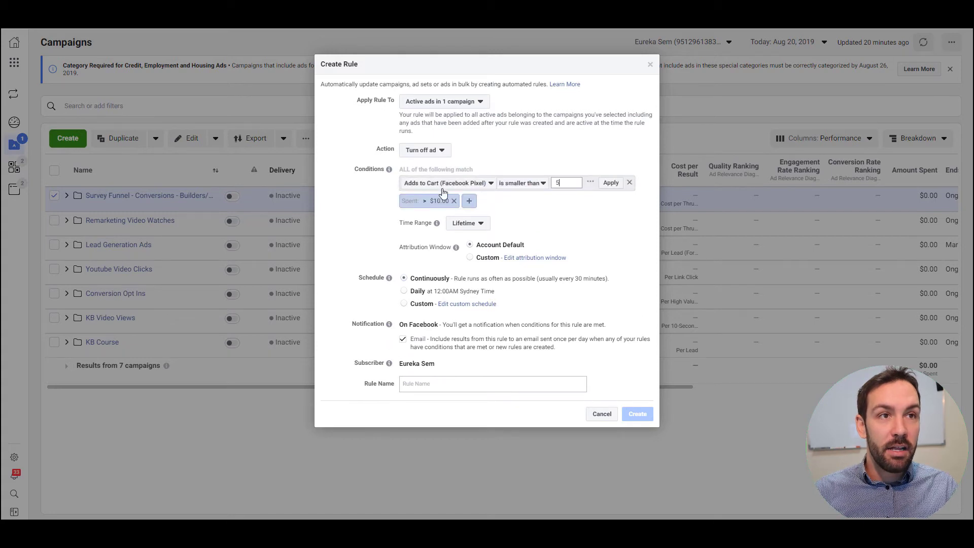